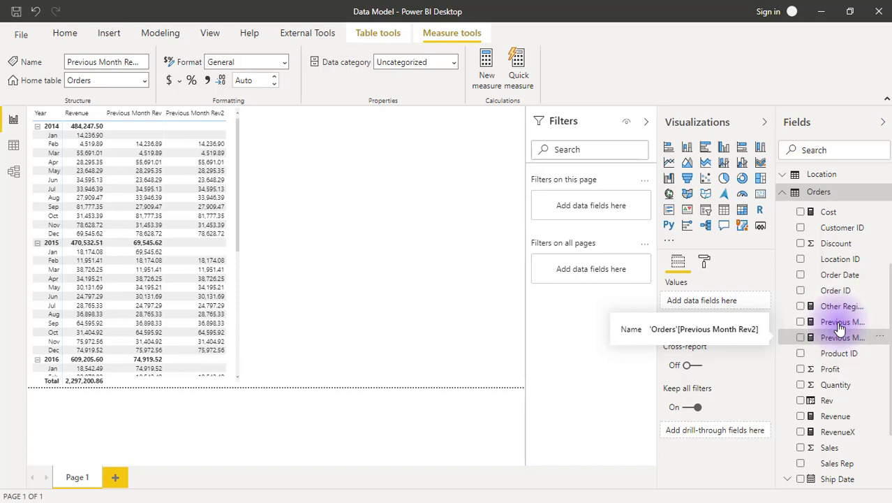
Compare the DAX formulas of the Previous Month Rev and Previous Month Rev2 measures in the Orders table.
click(840, 324)
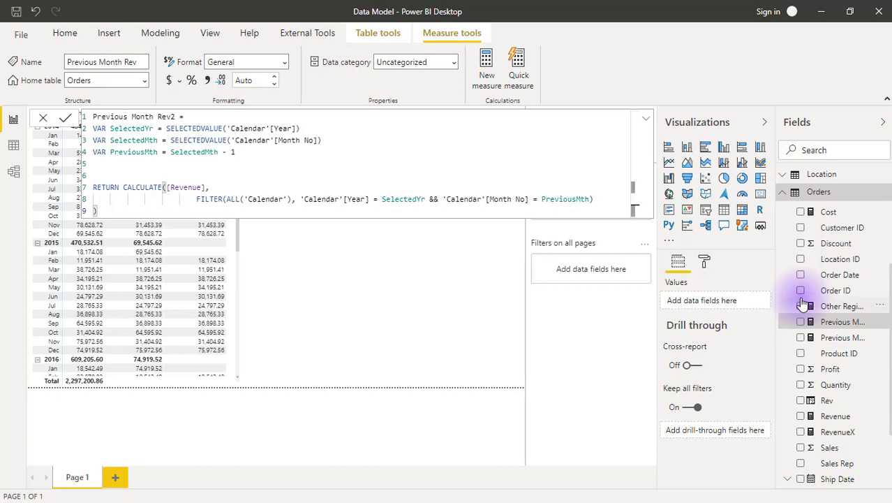
click(203, 280)
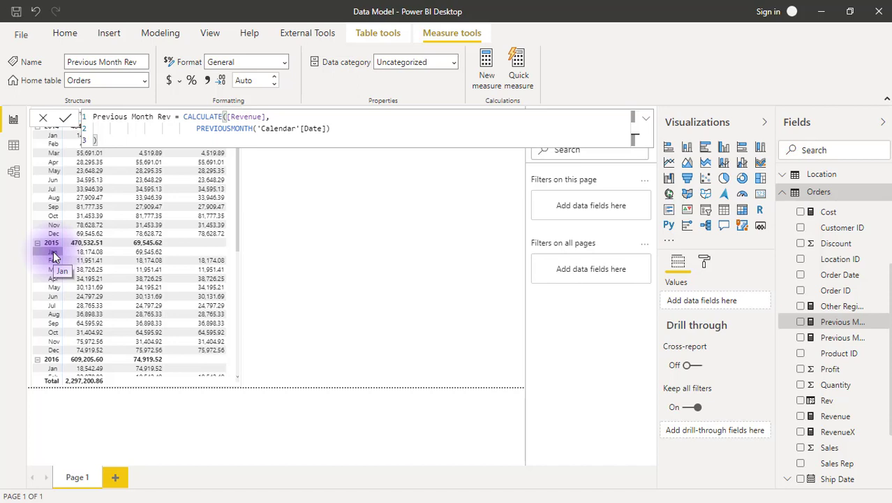
click(839, 341)
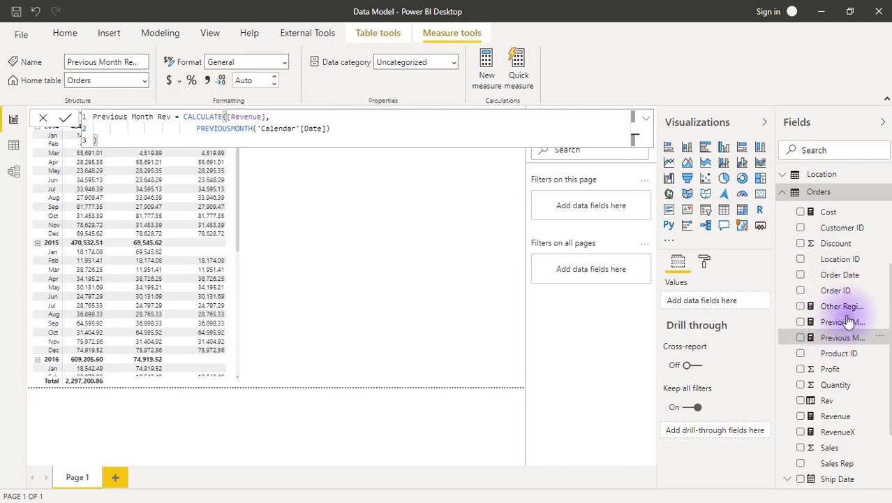
Remove the whole FILTER argument, including its closing bracket, from the CALCULATE expression in the Previous Month Rev2 measure.
click(833, 341)
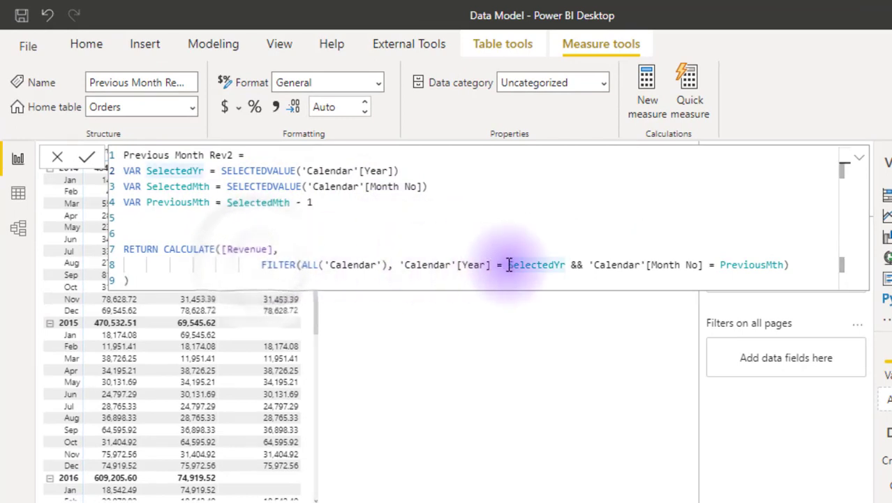
drag(257, 266, 785, 264)
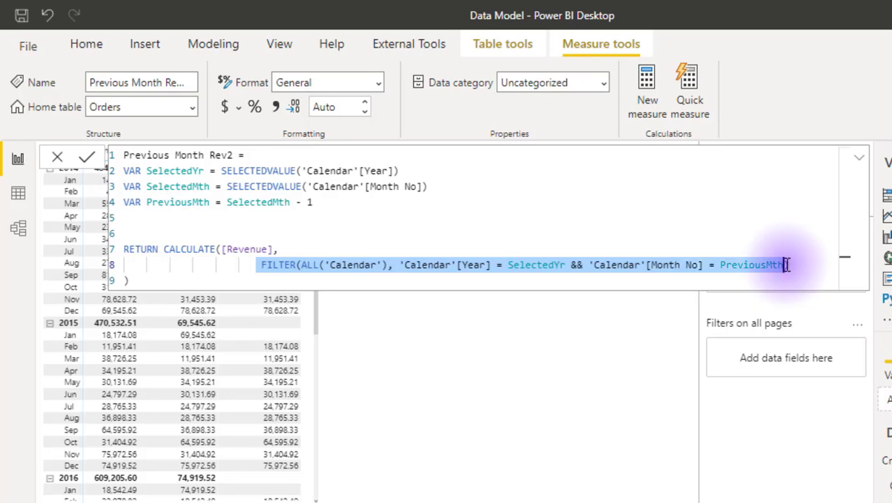
key(ctrl+x)
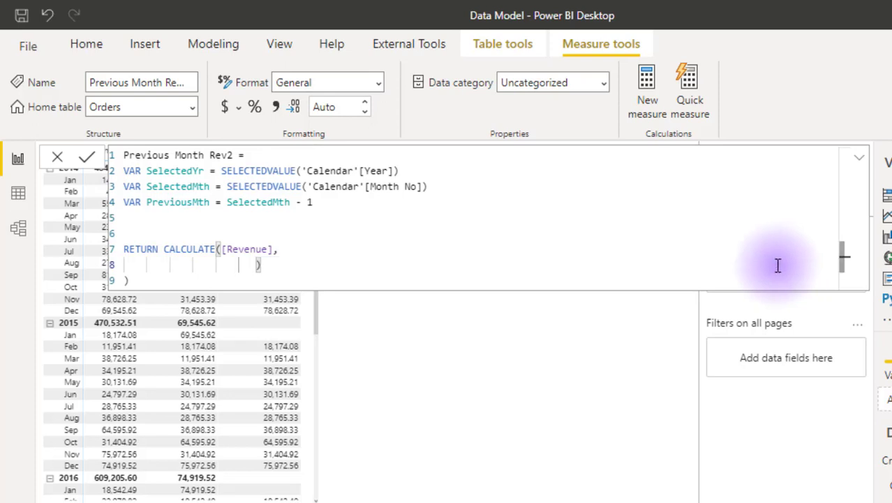
key(Delete)
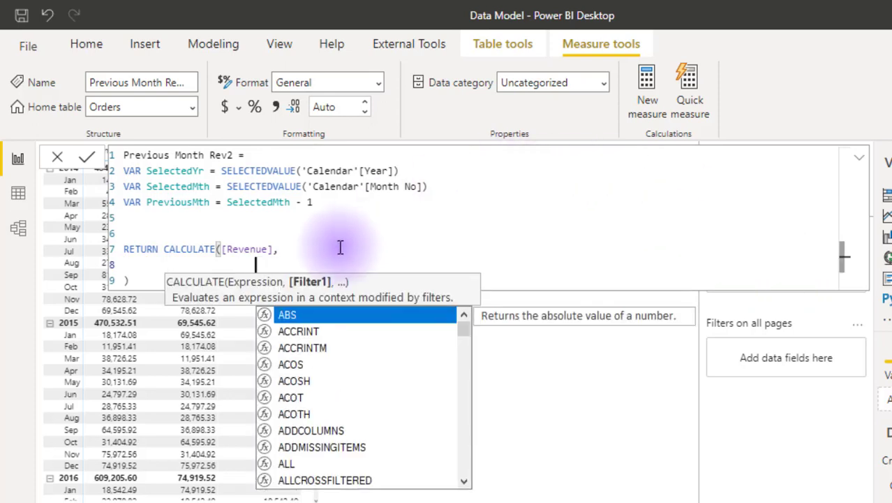
Delete the SelectedYr, SelectedMth and PreviousMth variable definitions from the Previous Month Rev2 formula.
drag(317, 201, 216, 187)
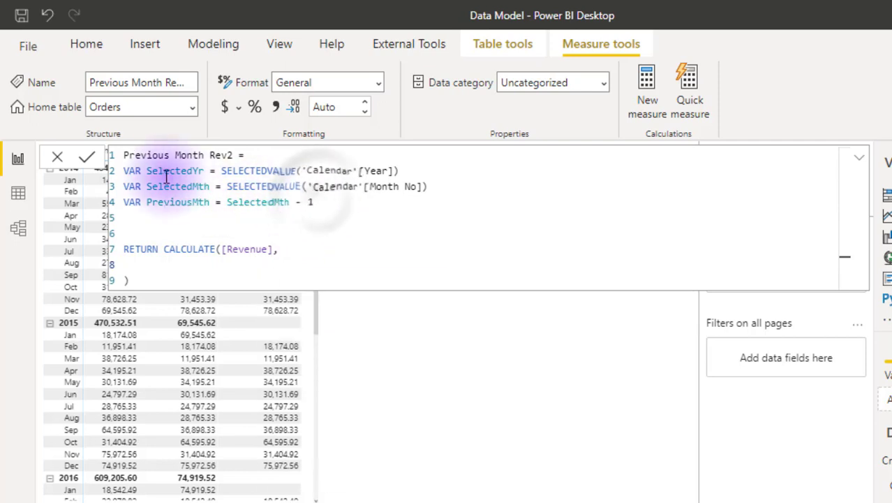
drag(155, 172, 123, 174)
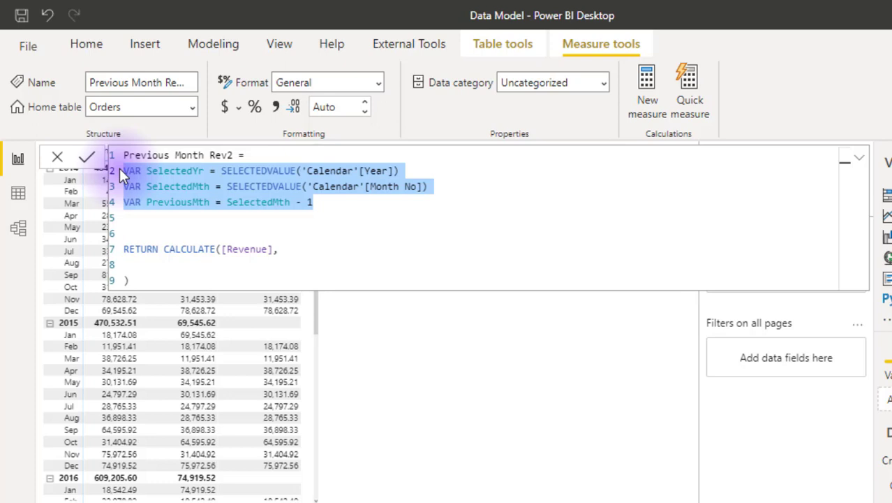
key(Delete)
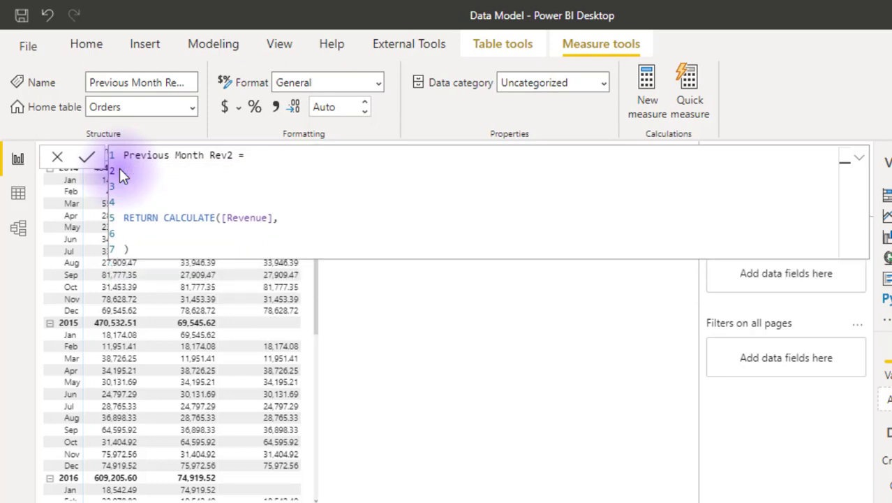
Define a variable SelectedDates as VALUES('Calendar'[Date]) on the line below the measure name.
text(VAR SelectedDate)
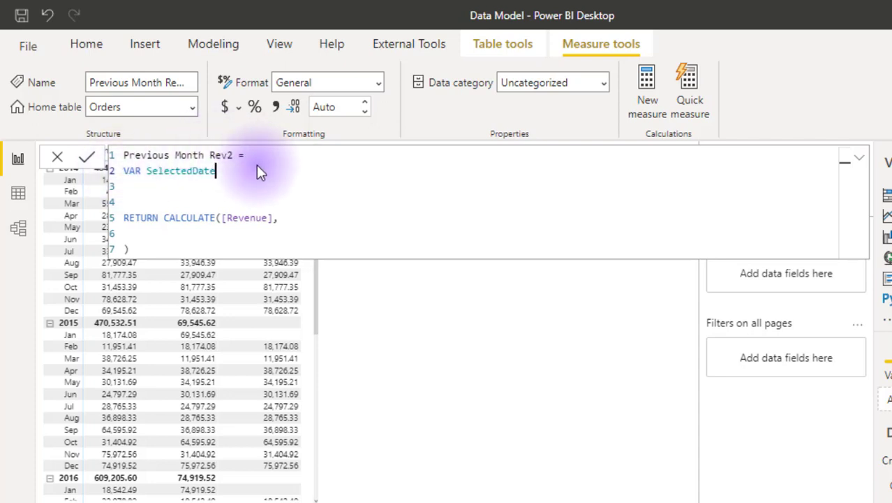
text(s =)
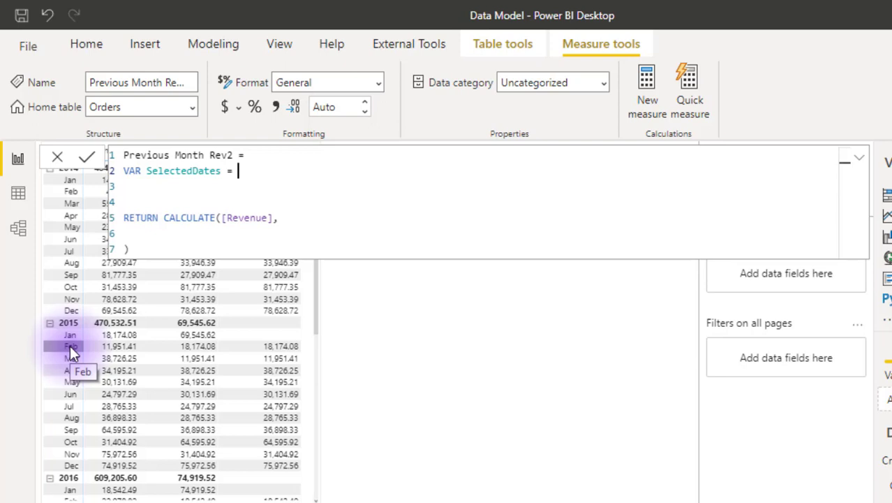
click(248, 170)
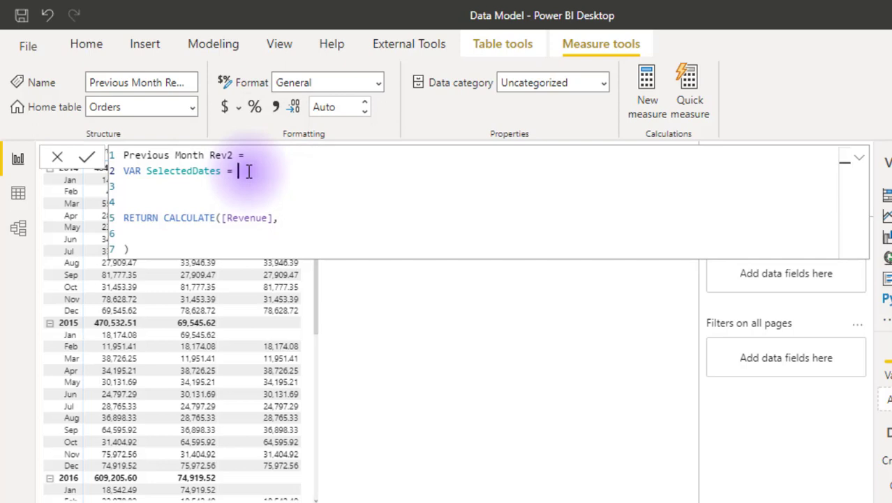
text(value)
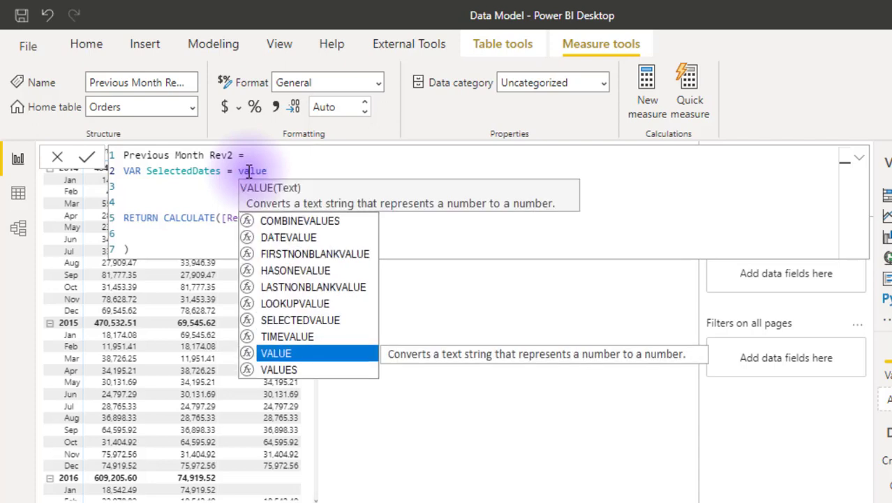
key(Down)
key(Tab)
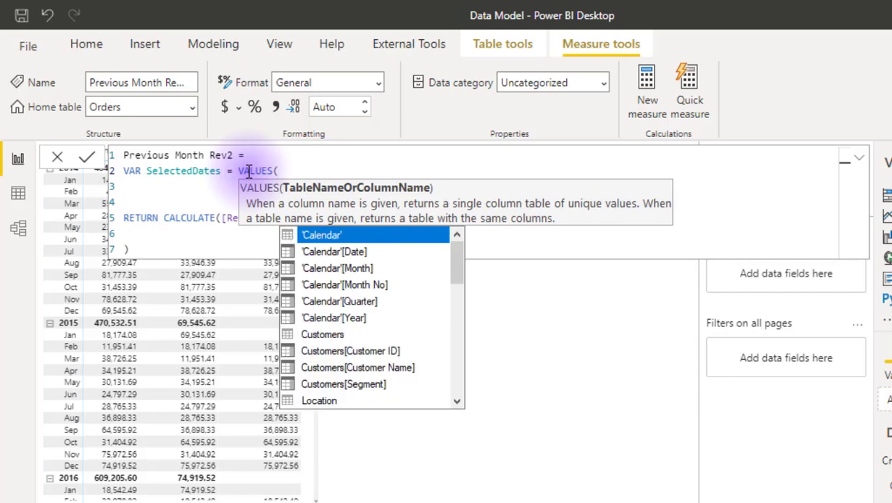
key(Down)
key(Tab)
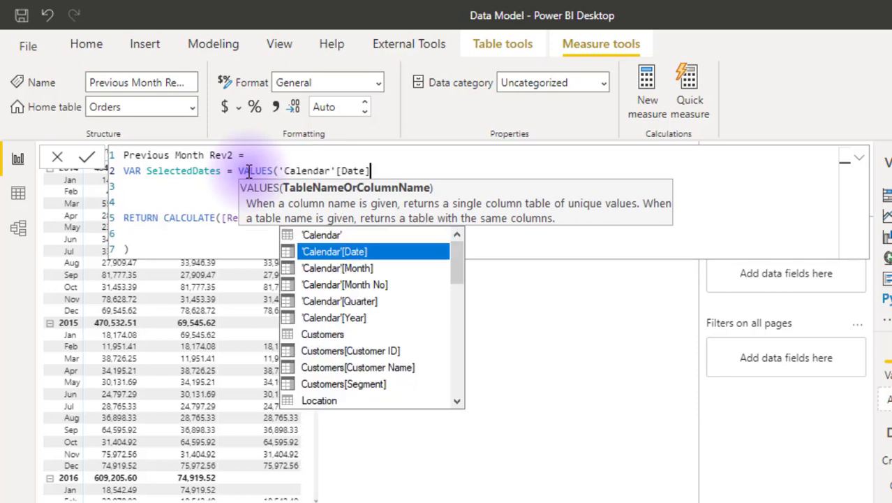
text())
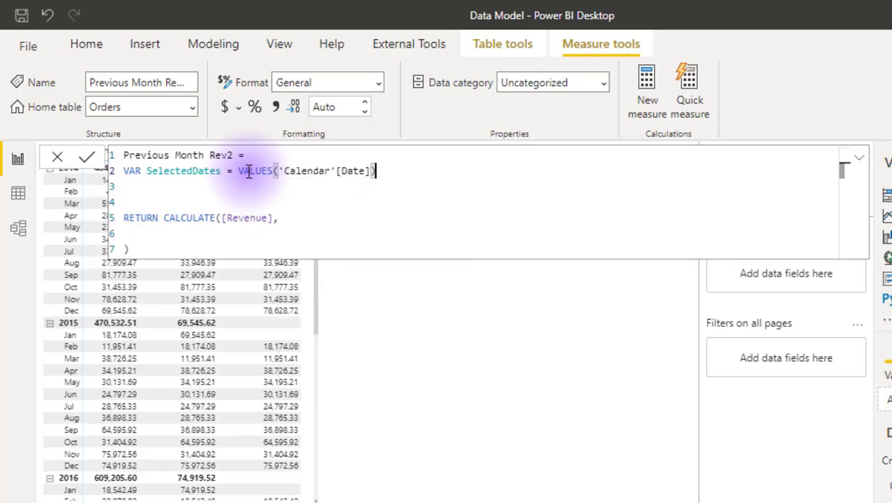
Add a second variable PreviousMonthDates on a new line, starting a DATEADD function with SelectedDates as its dates argument.
key(Return)
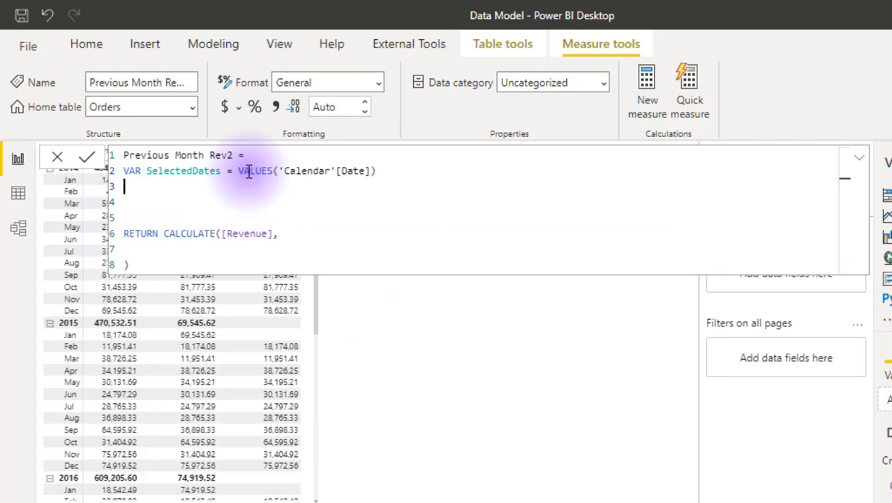
text(VAR)
text(Previous)
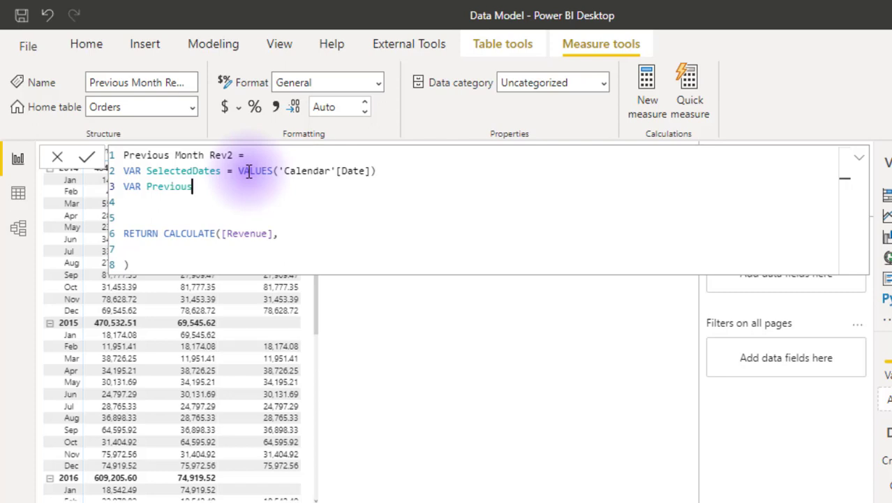
text(MonthDates =)
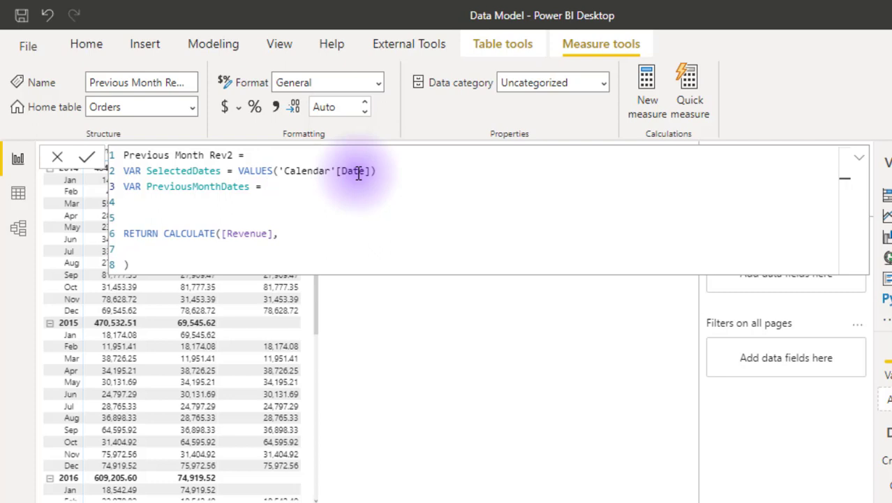
text(date)
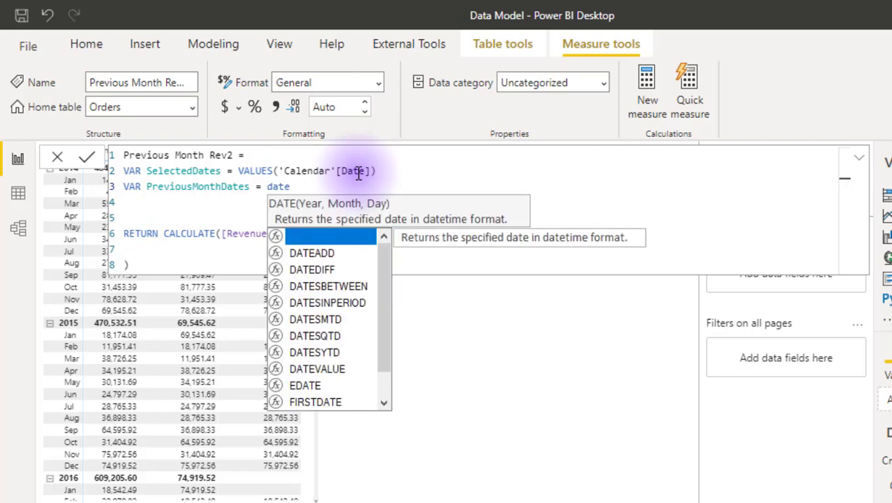
key(Down)
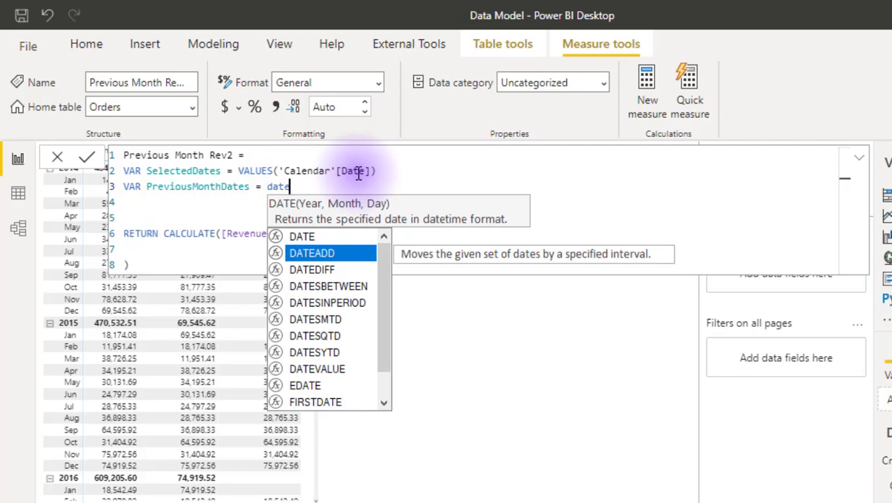
key(Tab)
text(()
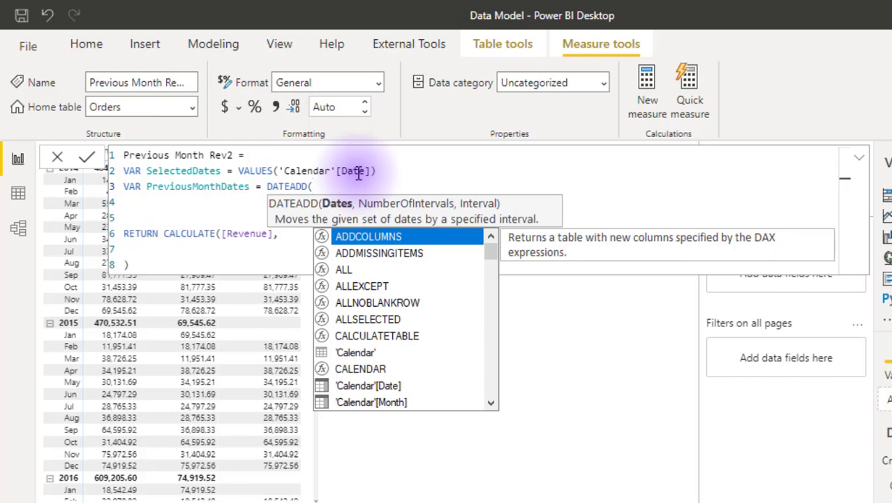
text(s)
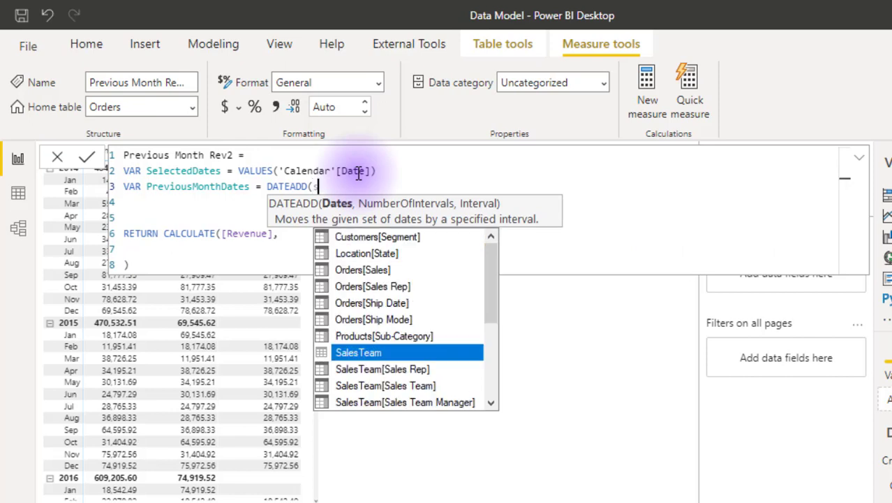
text(ele)
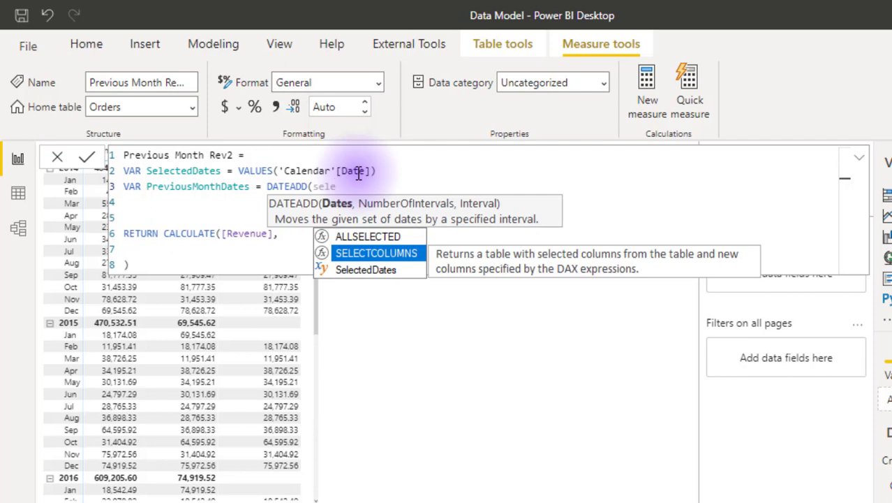
key(Down)
key(Tab)
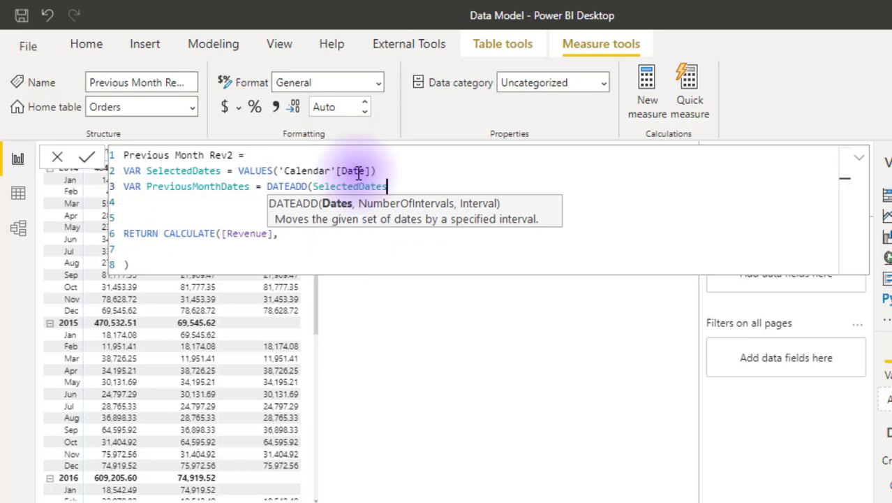
Complete the DATEADD function with -1 as the number of intervals and MONTH as the interval.
text(,)
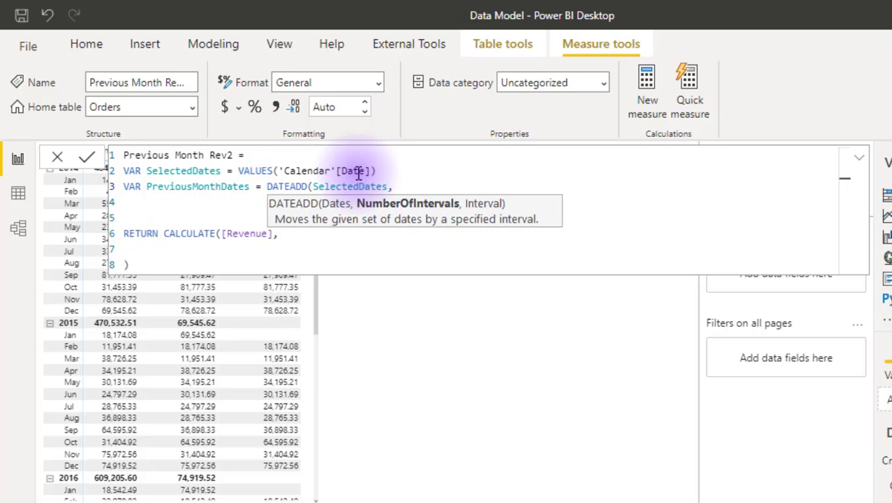
text(1)
key(BackSpace)
text(2)
key(BackSpace)
text(-1,)
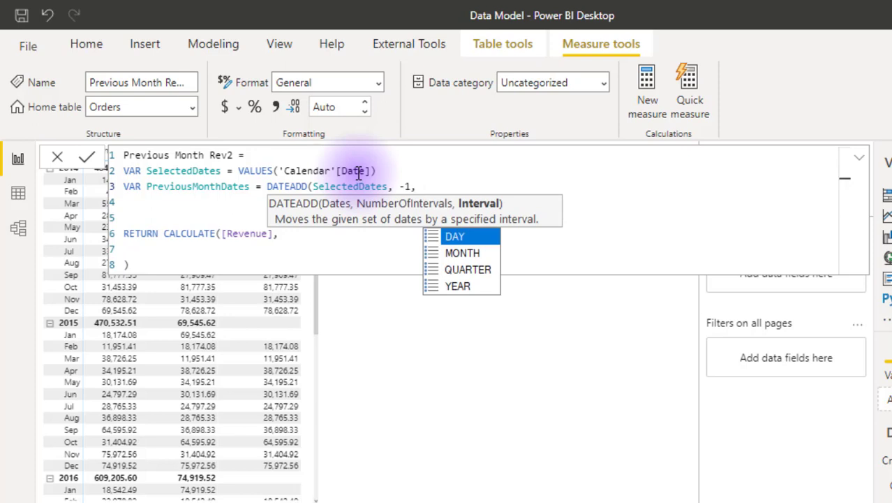
key(Down)
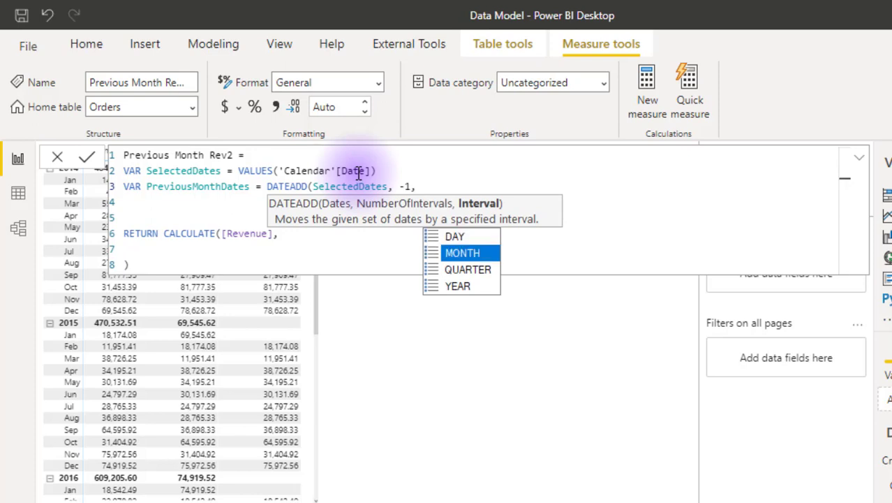
key(Tab)
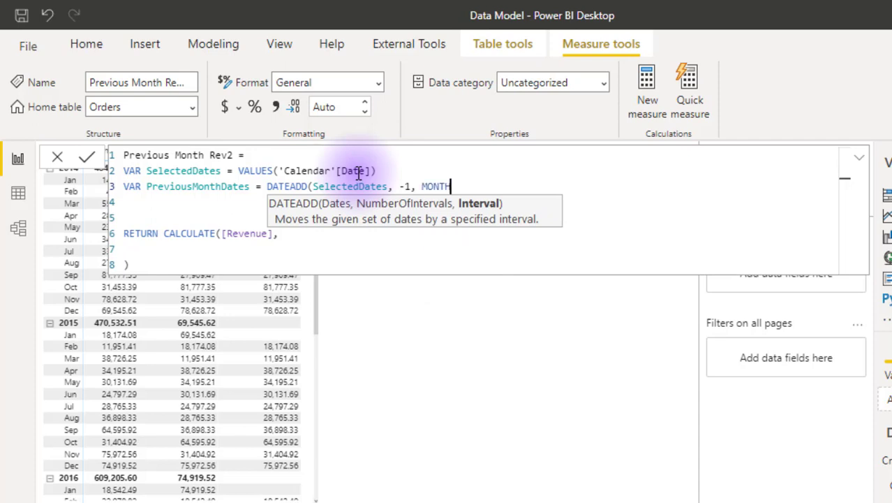
text())
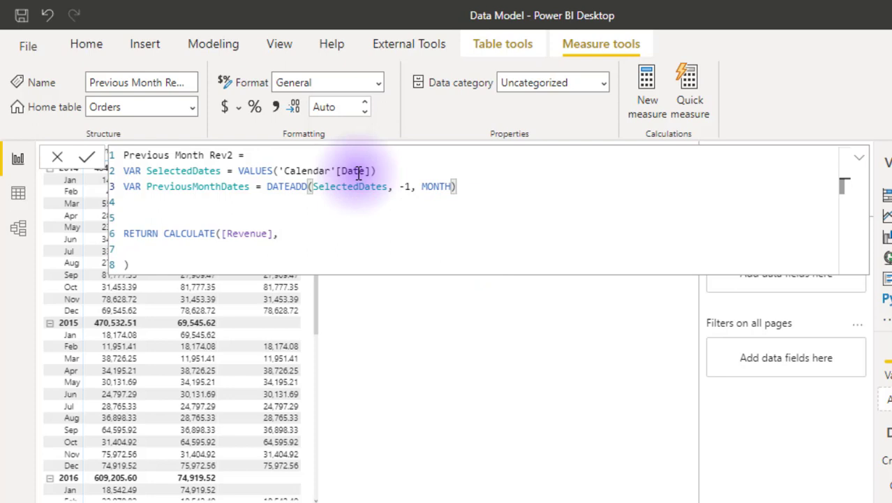
Add a FILTER function over ALL('Calendar') as the filter argument of CALCULATE, on a new line after [Revenue].
click(288, 237)
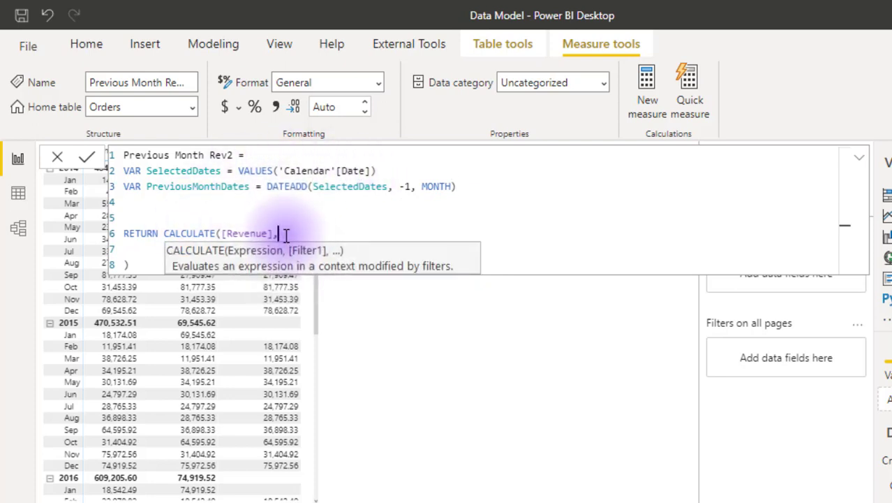
key(shift+Return)
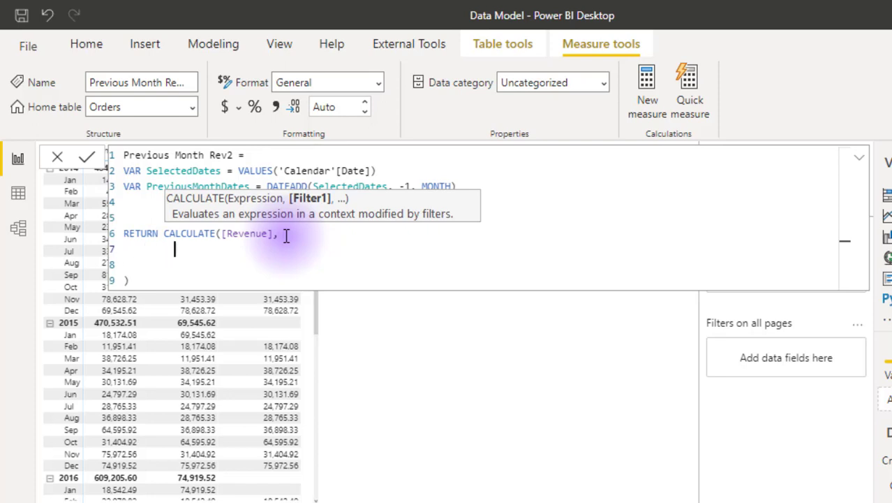
text(filt)
key(Tab)
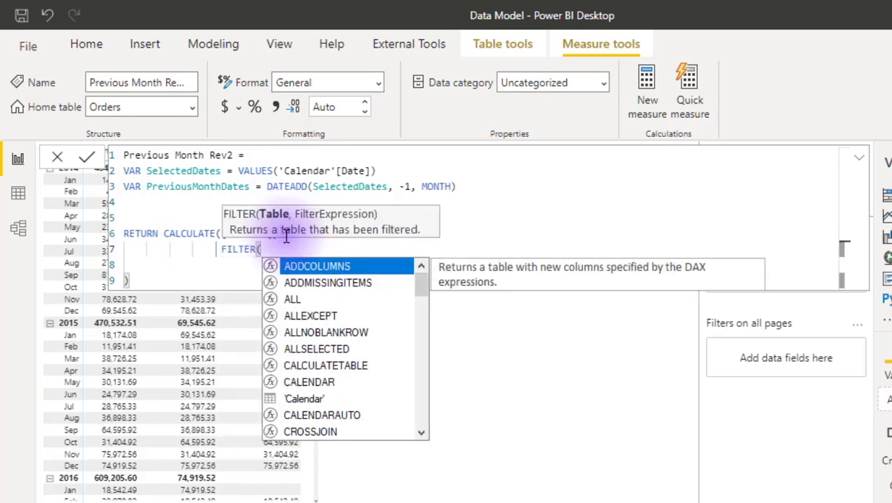
text(ALL()
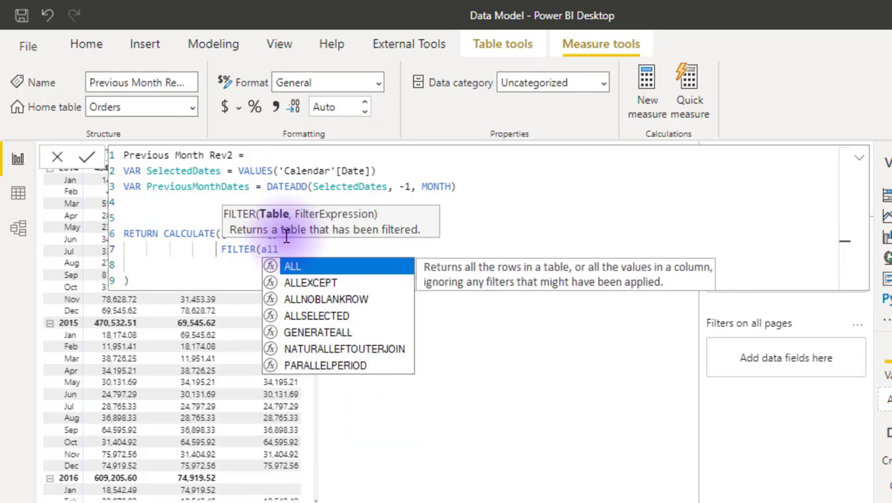
text('Calendar')
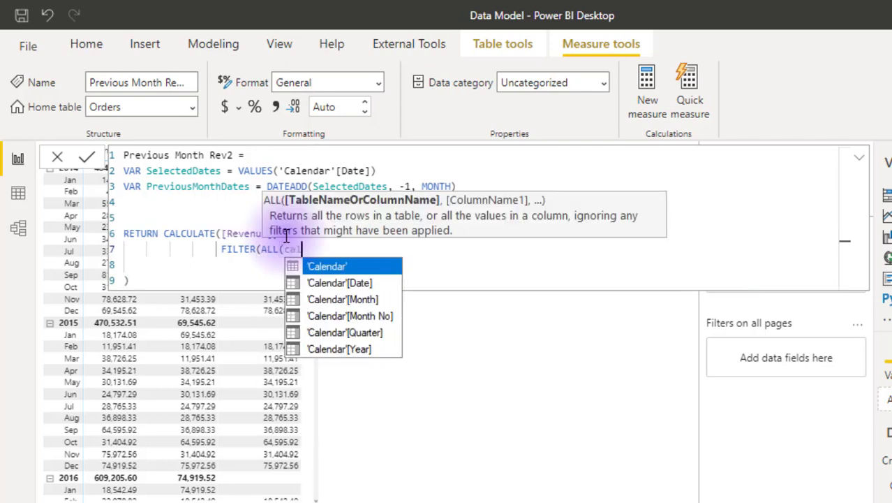
key(Escape)
text())
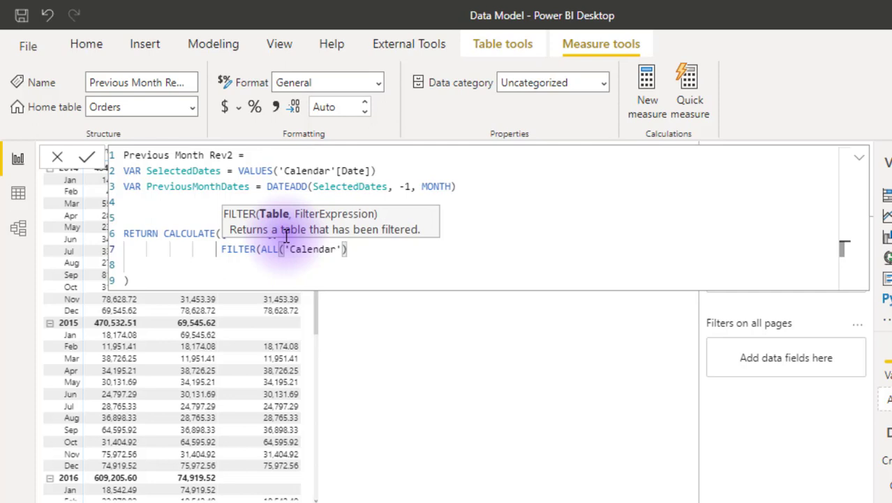
text(, )
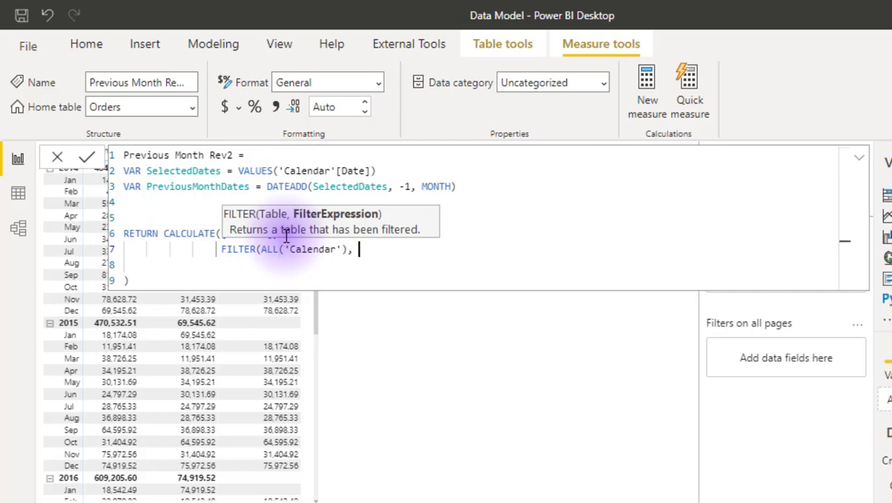
Start the FILTER condition with the 'Calendar'[Date] column followed by the in operator.
text(cal)
key(Down)
key(Down)
key(Down)
key(Down)
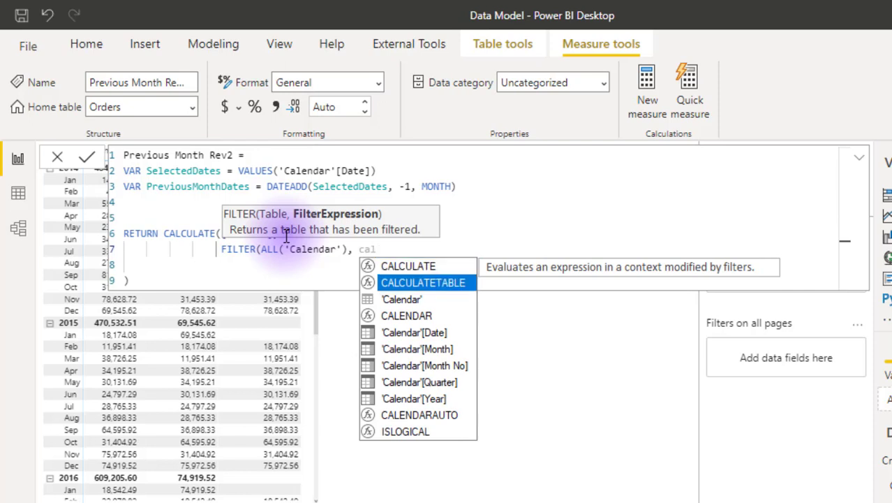
key(Tab)
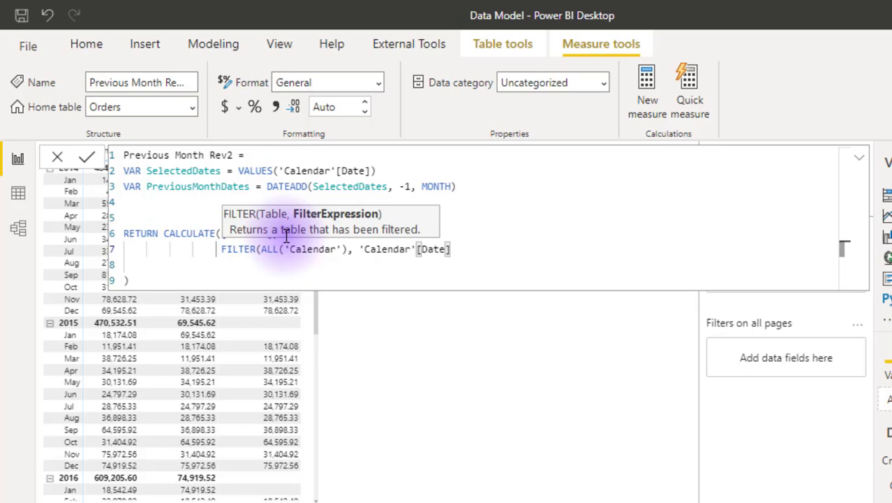
text(in)
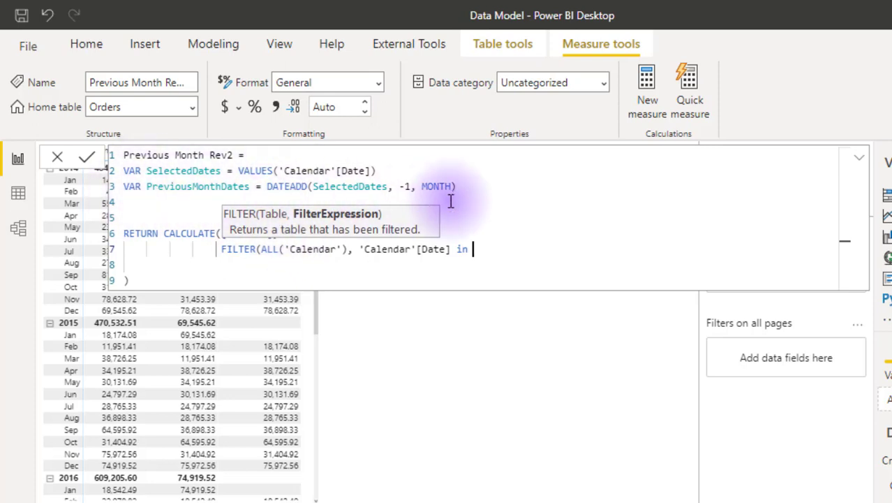
double_click(150, 170)
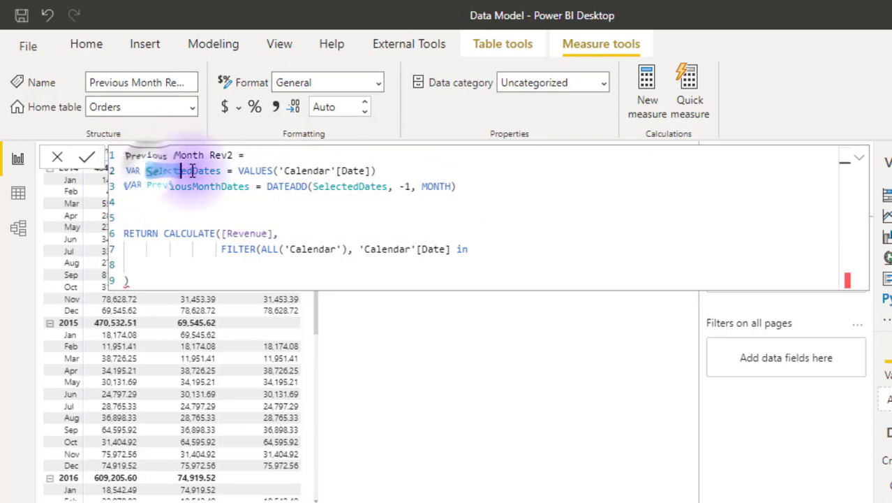
drag(239, 170, 376, 171)
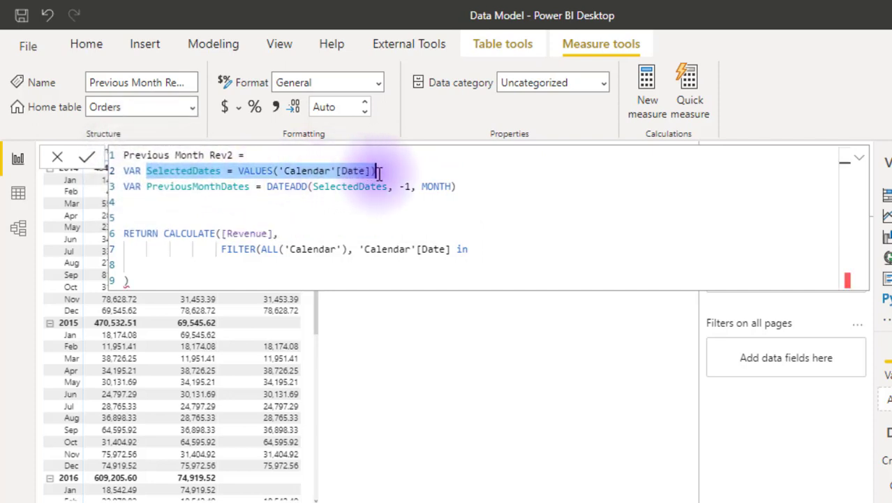
drag(146, 186, 459, 187)
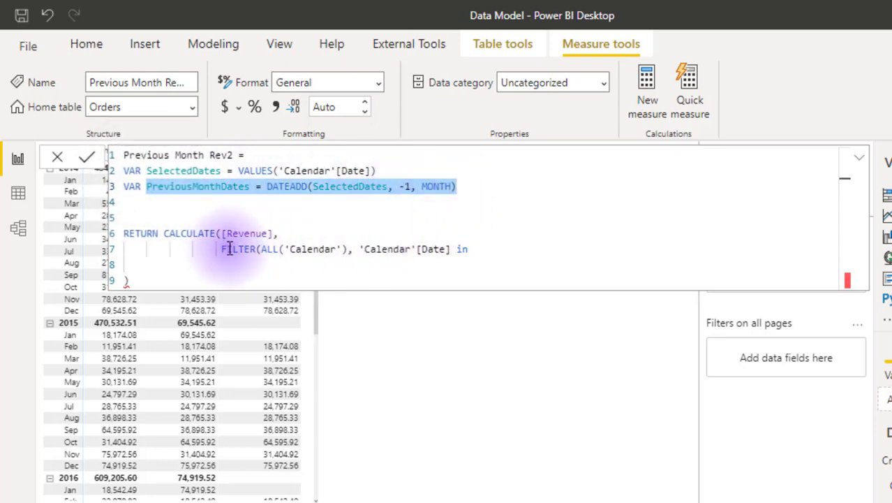
Complete the FILTER condition with the PreviousMonthDates variable after the in operator and close the function.
click(472, 250)
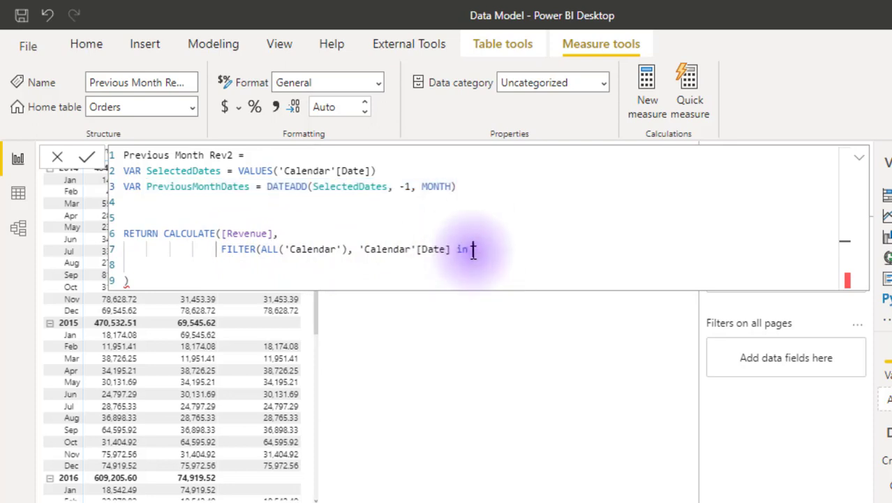
text(pre)
key(Down)
key(Down)
key(Down)
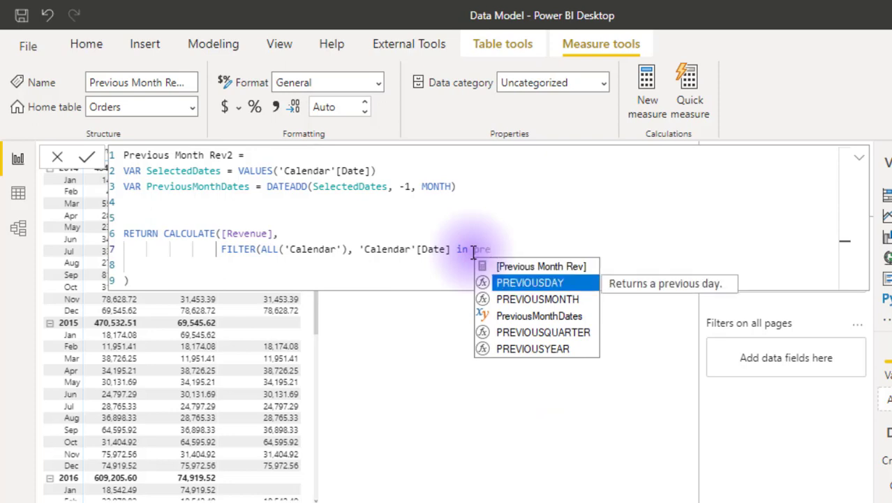
key(Tab)
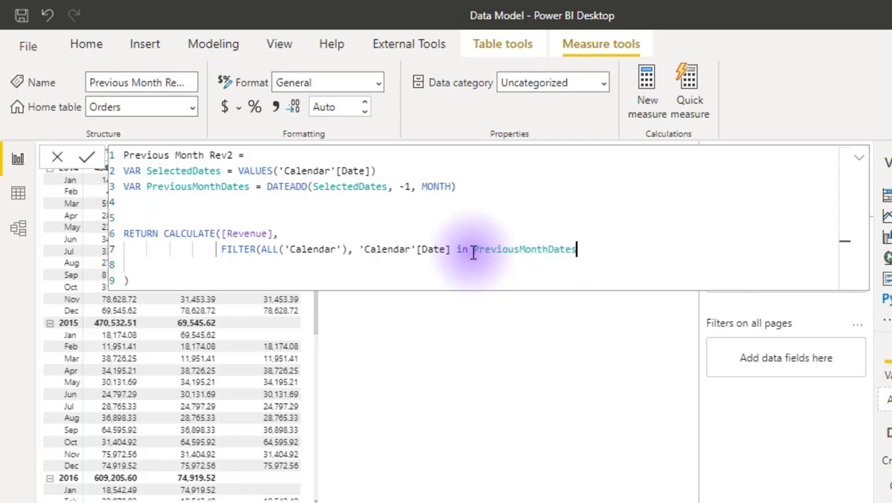
text())
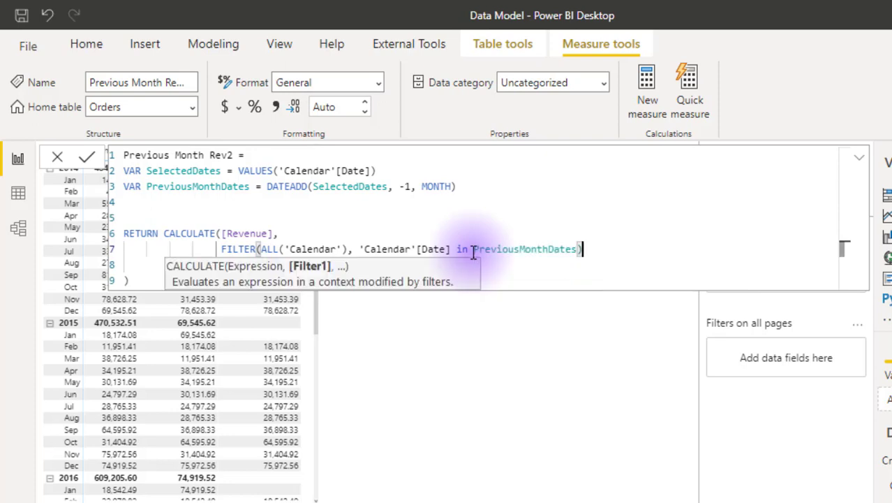
Commit the Previous Month Rev2 formula and select the revenue matrix on the report page.
click(140, 281)
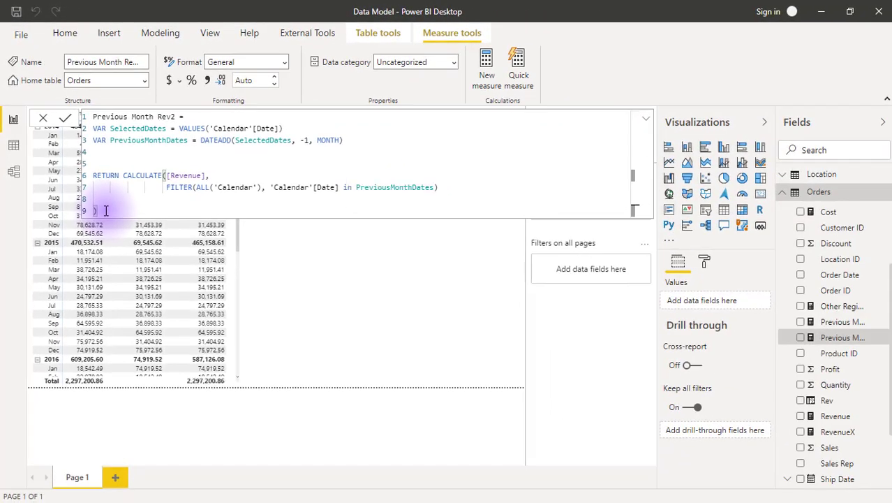
click(331, 263)
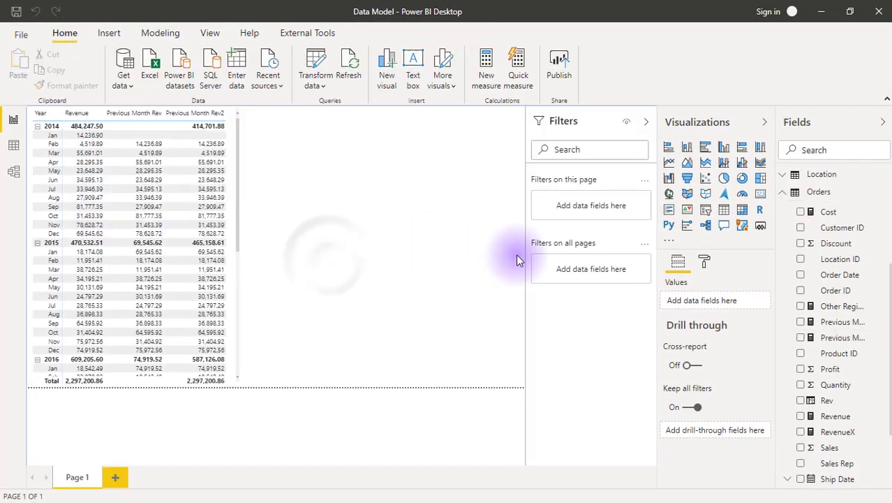
click(238, 154)
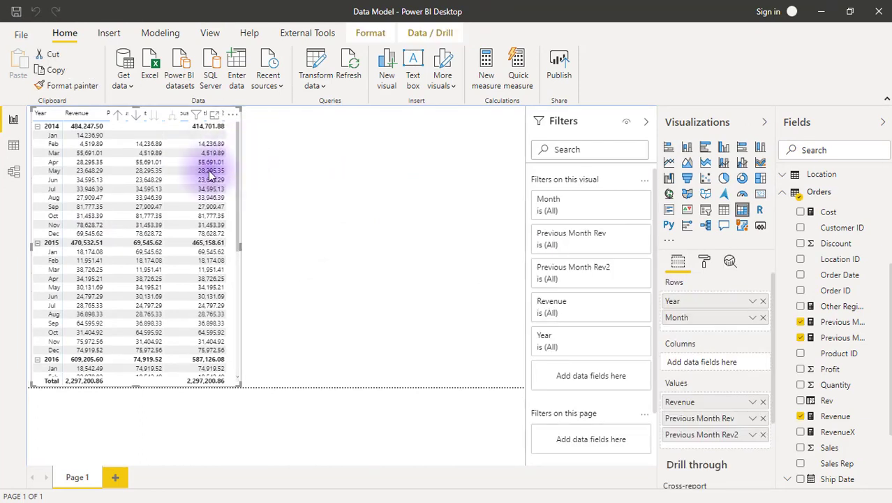